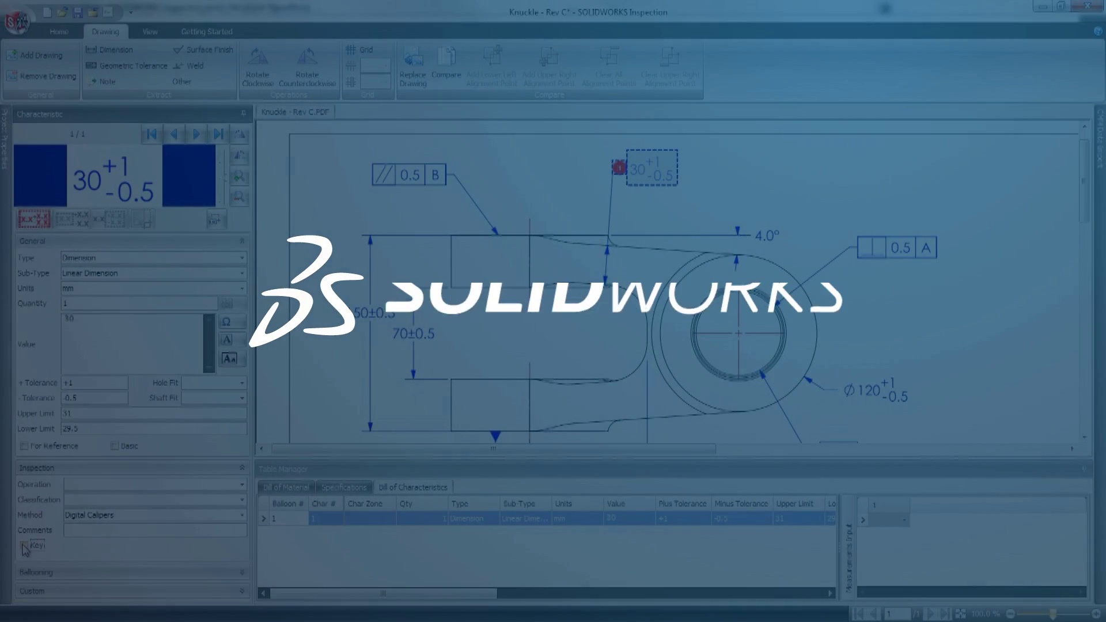
Collapse the Inspection section of the knuckle drawing's dimension characteristic.
click(243, 471)
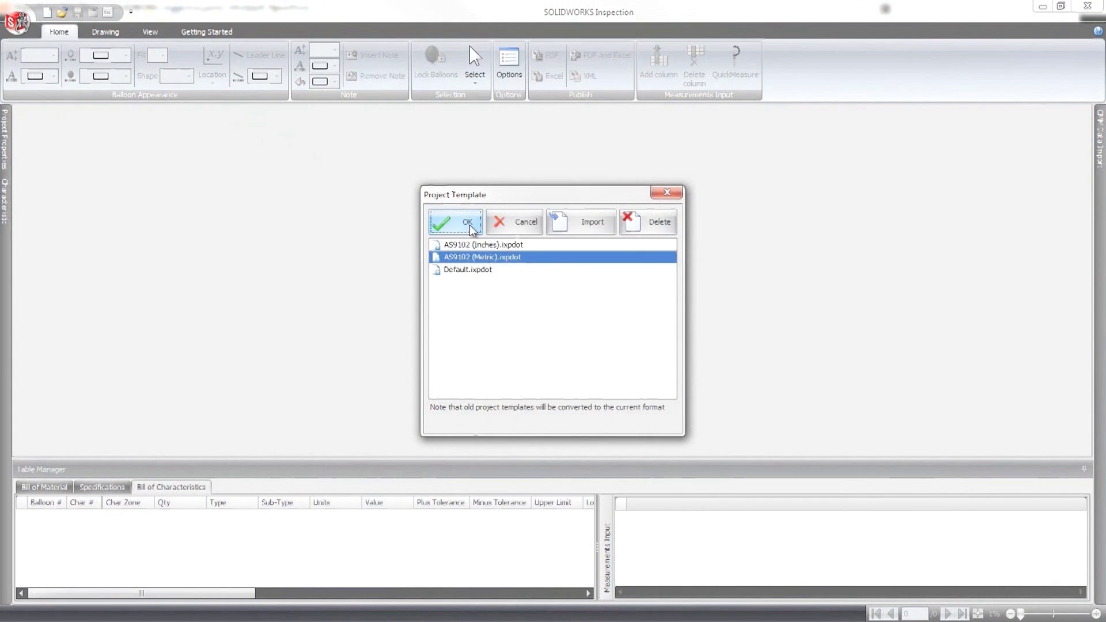
Confirm the AS9102 (Metric) template to begin the new project.
click(468, 223)
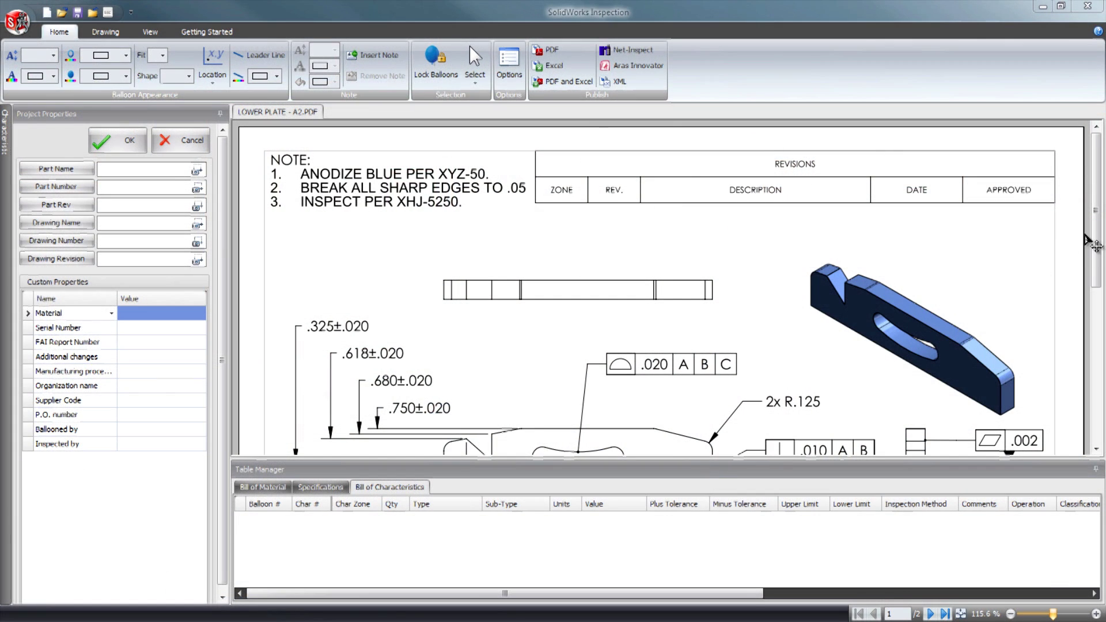
drag(1096, 246, 1102, 400)
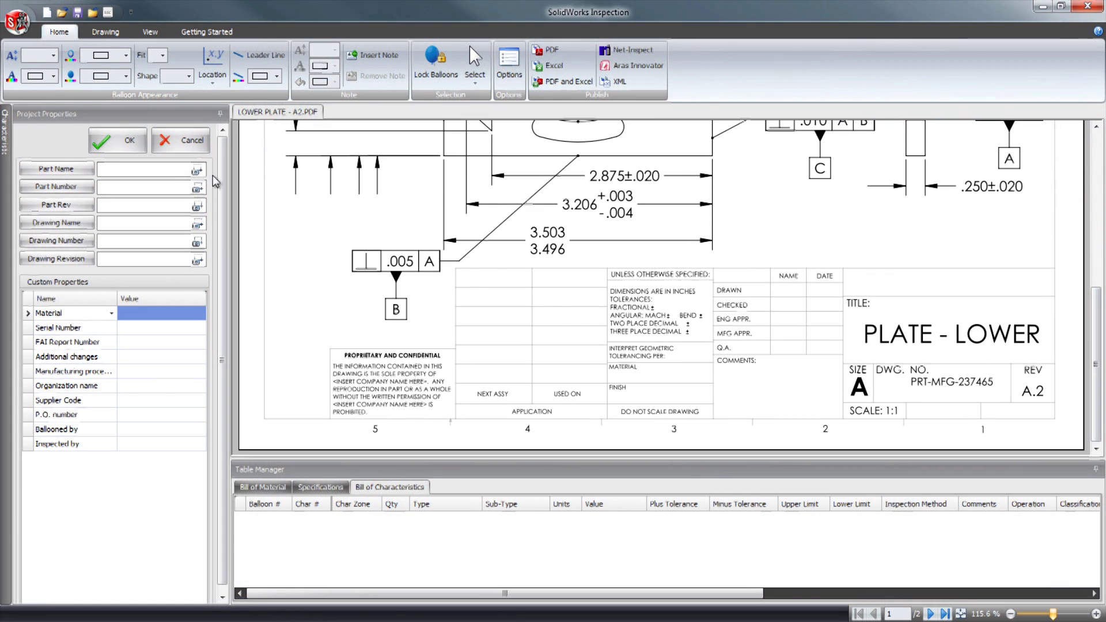